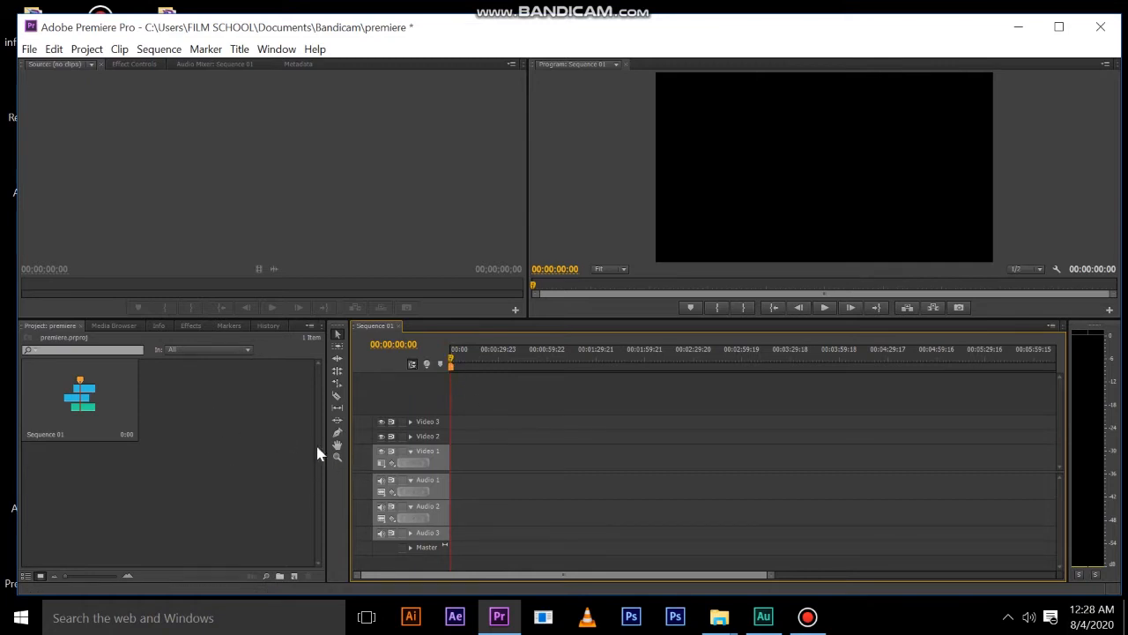
- Import the red rose image 443560 from the Desktop into the project
{"action": "double_click", "coordinate": [217, 424]}
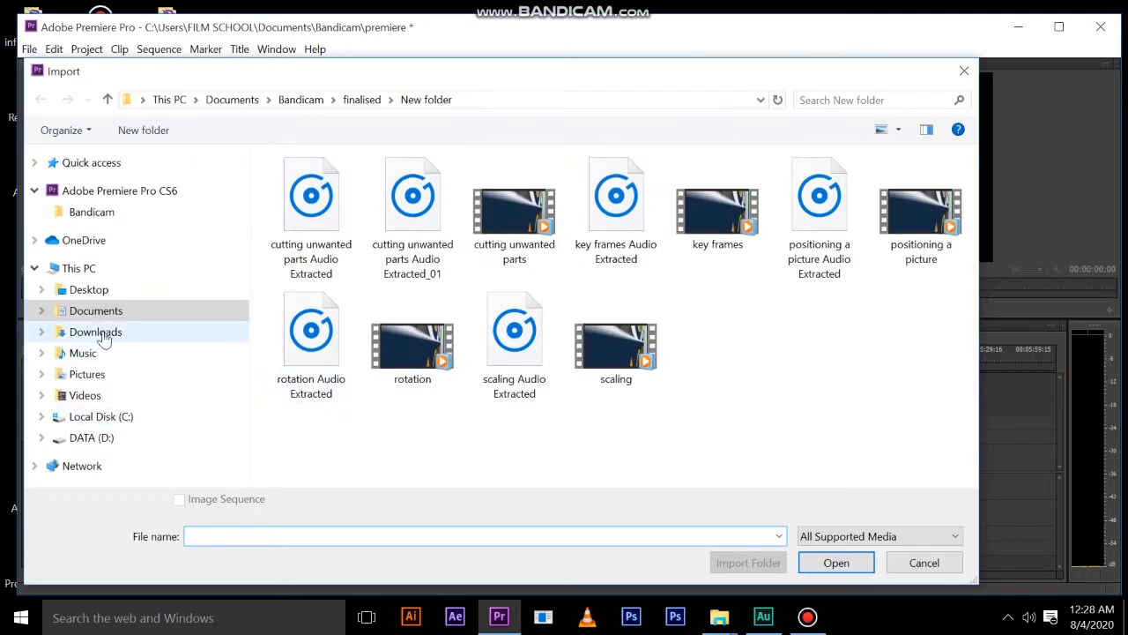
{"action": "left_click", "coordinate": [112, 291]}
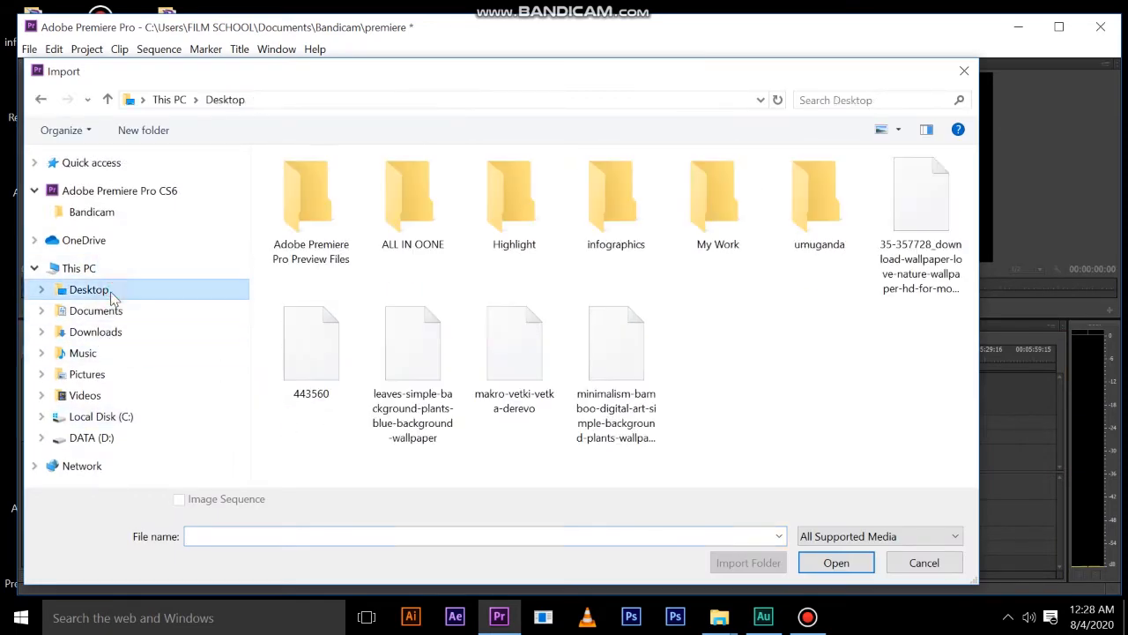
{"action": "left_click", "coordinate": [407, 363]}
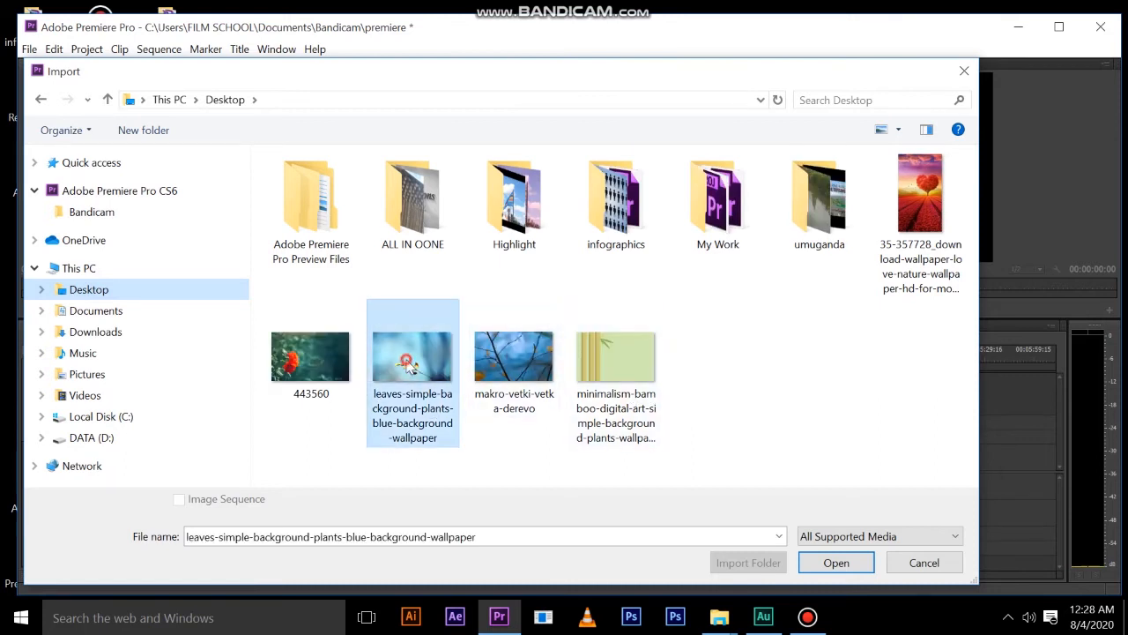
{"action": "left_click", "coordinate": [301, 357]}
{"action": "left_click", "coordinate": [833, 561]}
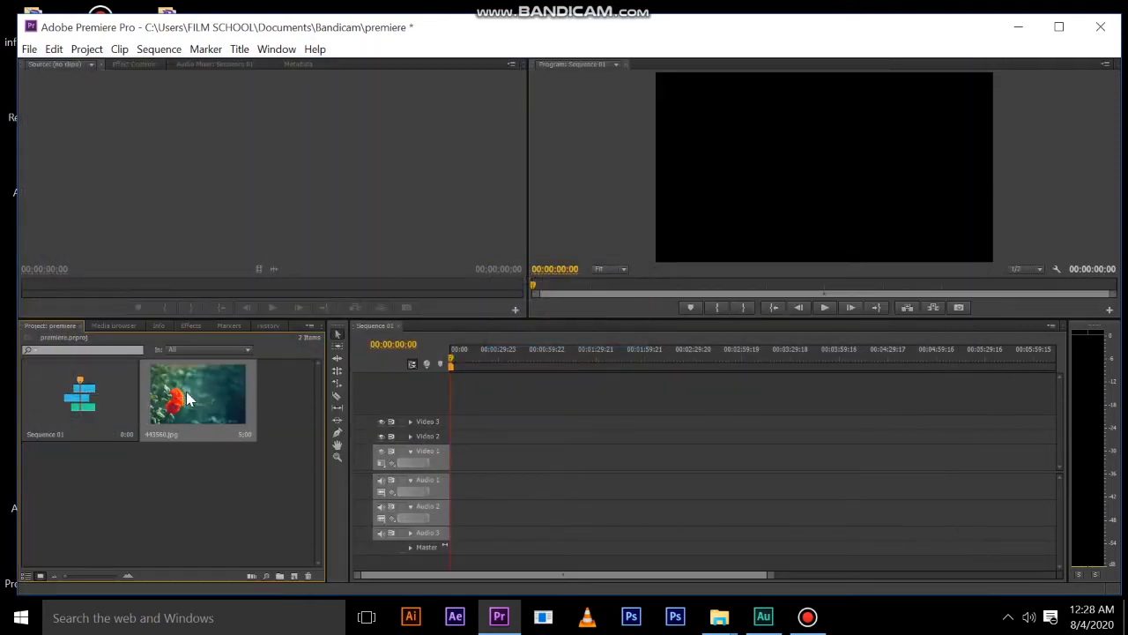
- Place 443560.jpg at the start of Video 1, magnify the timeline, and enlarge the preview area
{"action": "left_click_drag", "start_coordinate": [185, 404], "coordinate": [454, 457]}
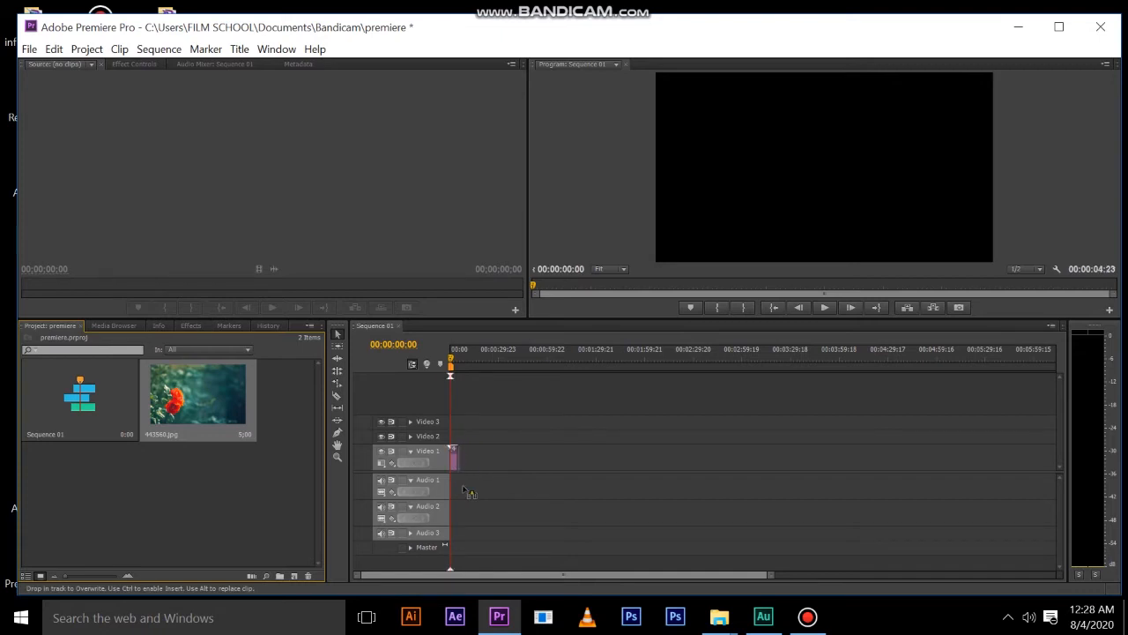
{"action": "scroll", "coordinate": [456, 465], "scroll_direction": "up", "scroll_amount": 3}
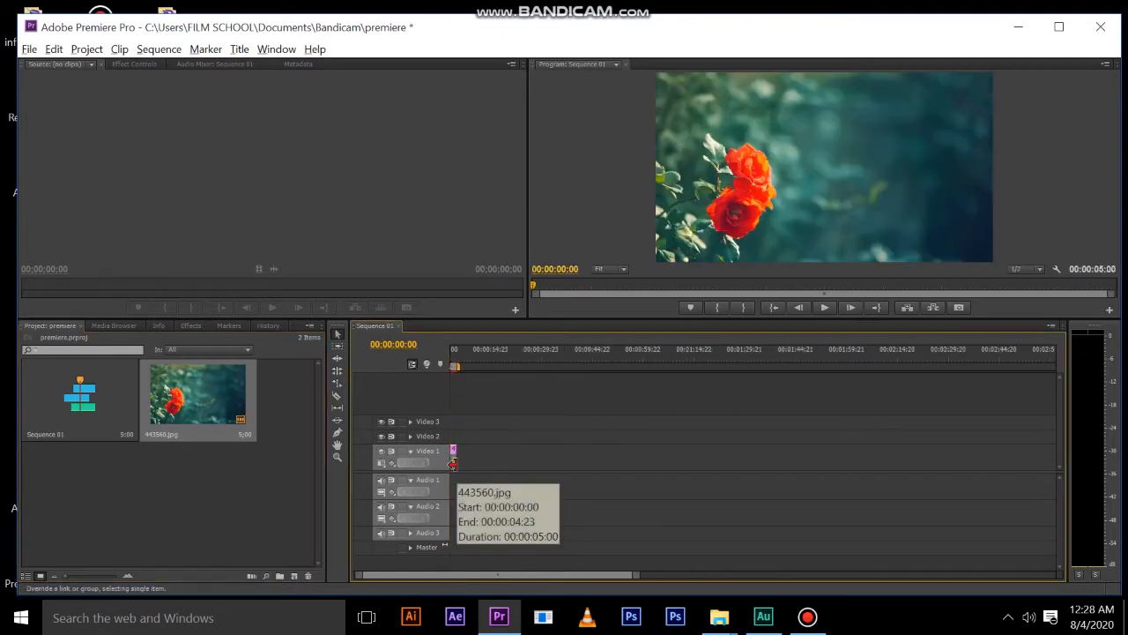
{"action": "left_click", "coordinate": [510, 573]}
{"action": "left_click_drag", "start_coordinate": [510, 573], "coordinate": [483, 572]}
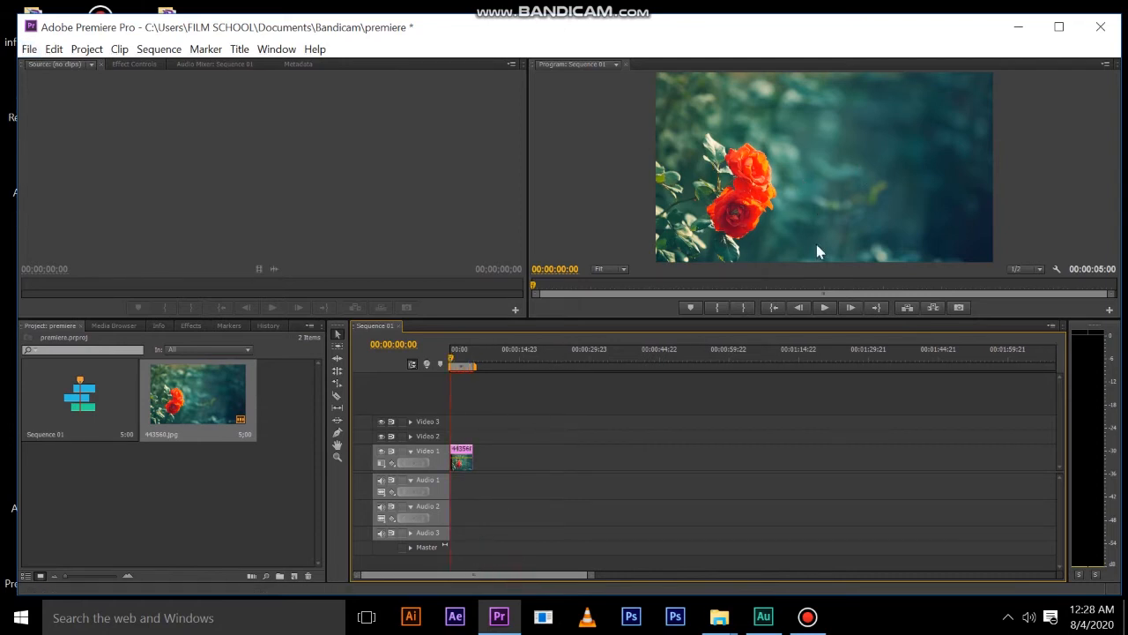
{"action": "left_click_drag", "start_coordinate": [748, 317], "coordinate": [740, 348]}
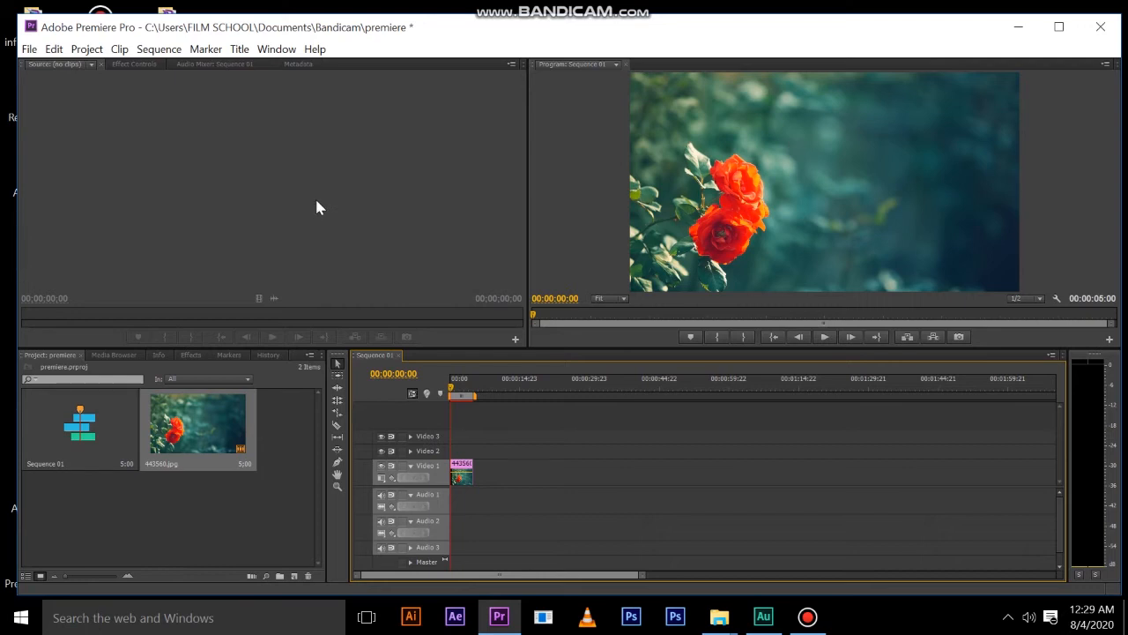
- Open the rose clip's Opacity settings in Effect Controls and turn off opacity keyframing, accepting deletion of the existing keyframes
{"action": "left_click", "coordinate": [143, 66]}
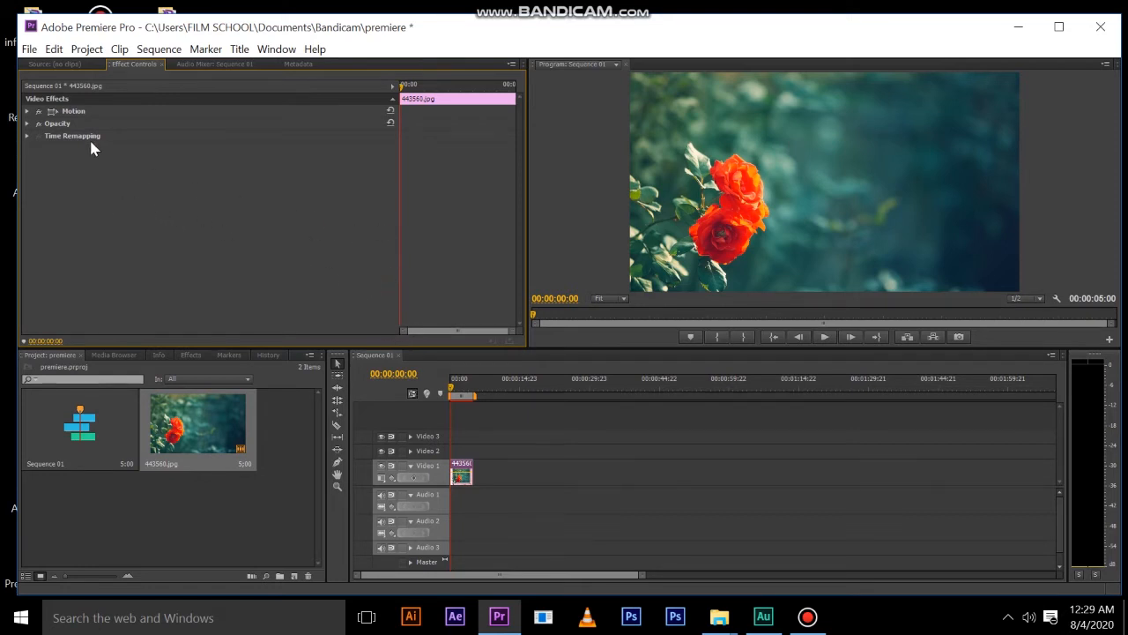
{"action": "left_click", "coordinate": [27, 124]}
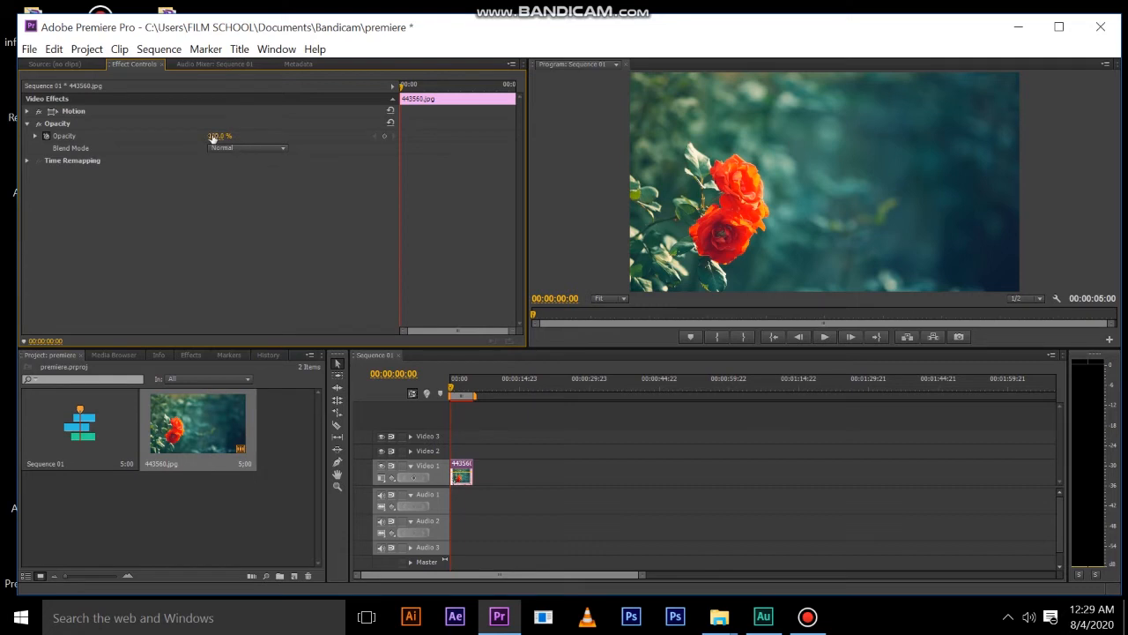
{"action": "mouse_move", "coordinate": [219, 135]}
{"action": "left_mouse_down"}
{"action": "mouse_move", "coordinate": [131, 136]}
{"action": "mouse_move", "coordinate": [224, 138]}
{"action": "left_mouse_up"}
{"action": "left_click", "coordinate": [44, 138]}
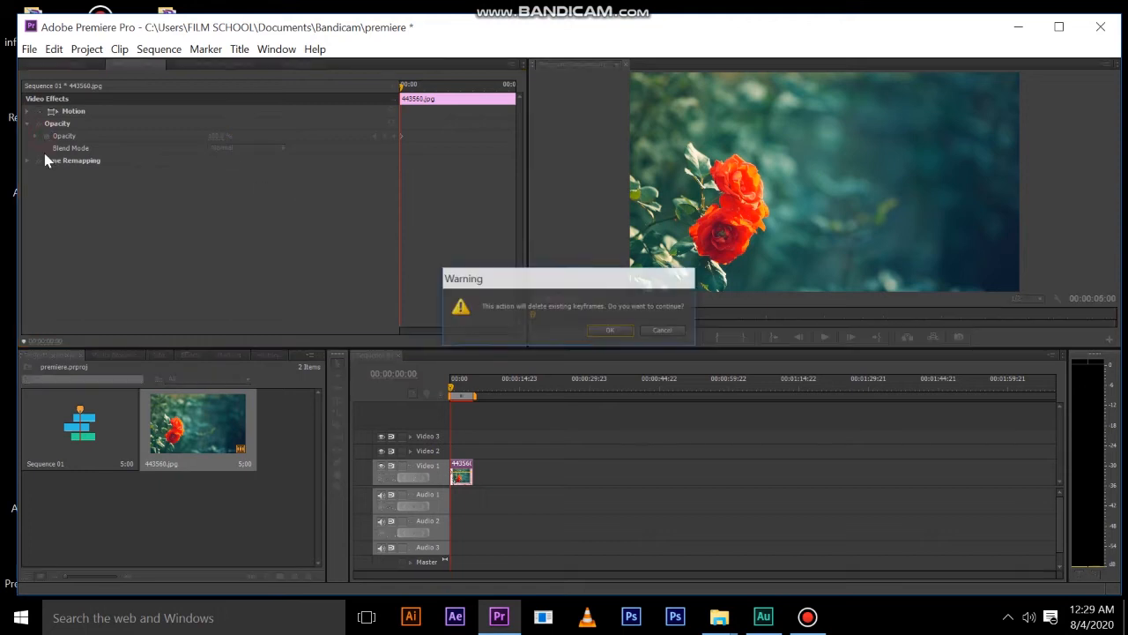
{"action": "left_click", "coordinate": [613, 331]}
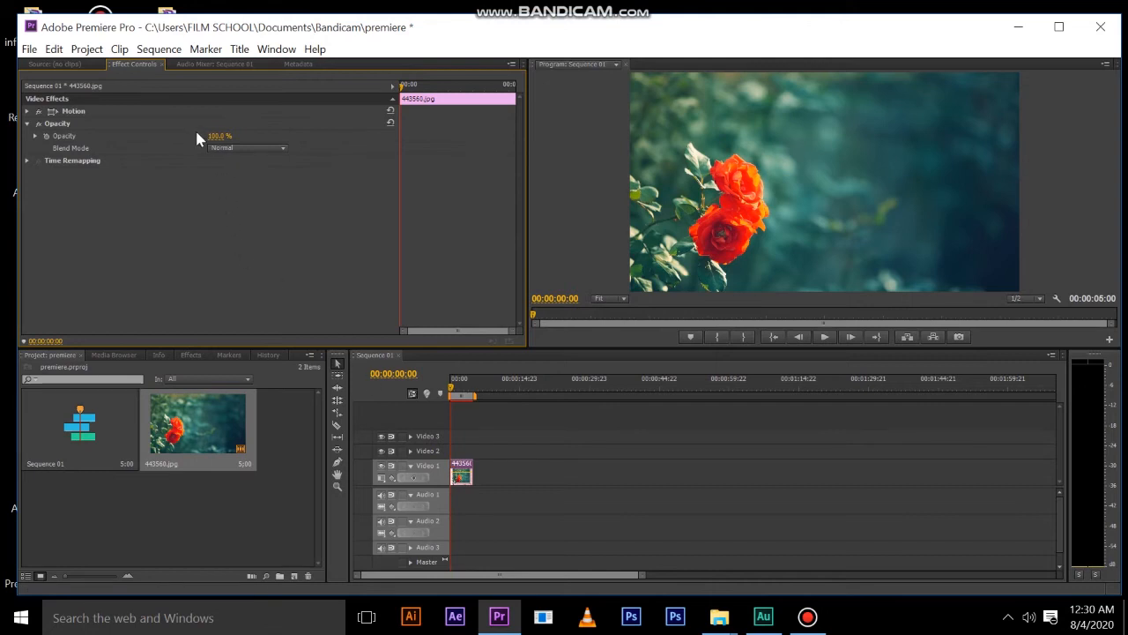
- Animate the rose clip's opacity with keyframes from 0% at the clip's start to 100% at 00:00:04:10
{"action": "left_click_drag", "start_coordinate": [212, 139], "coordinate": [124, 138]}
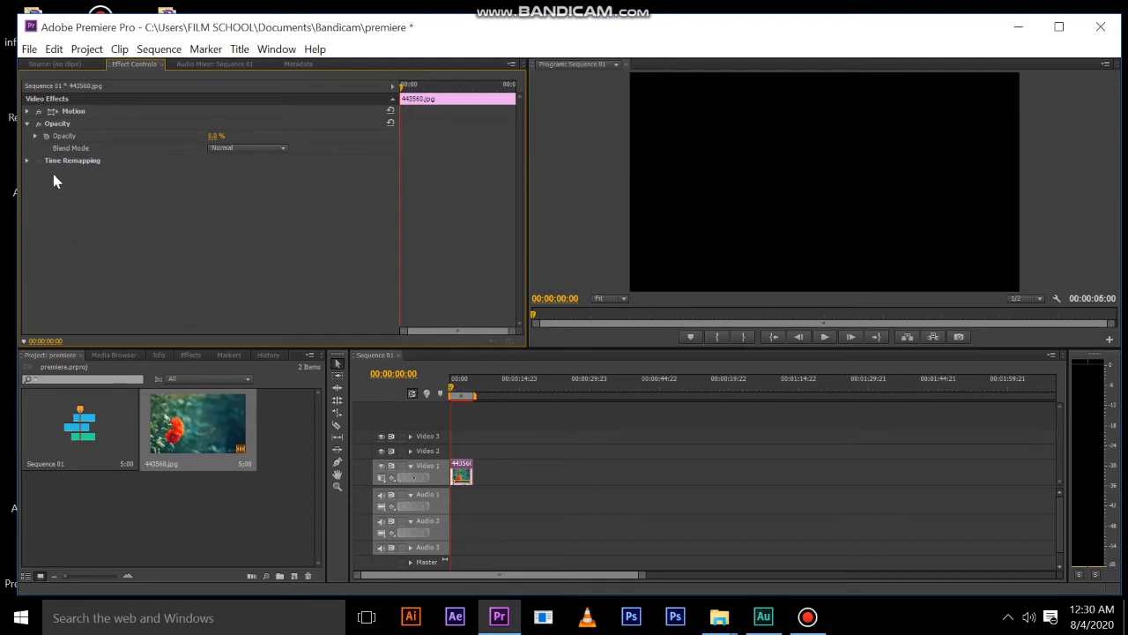
{"action": "left_click", "coordinate": [47, 137]}
{"action": "left_click_drag", "start_coordinate": [461, 385], "coordinate": [472, 390]}
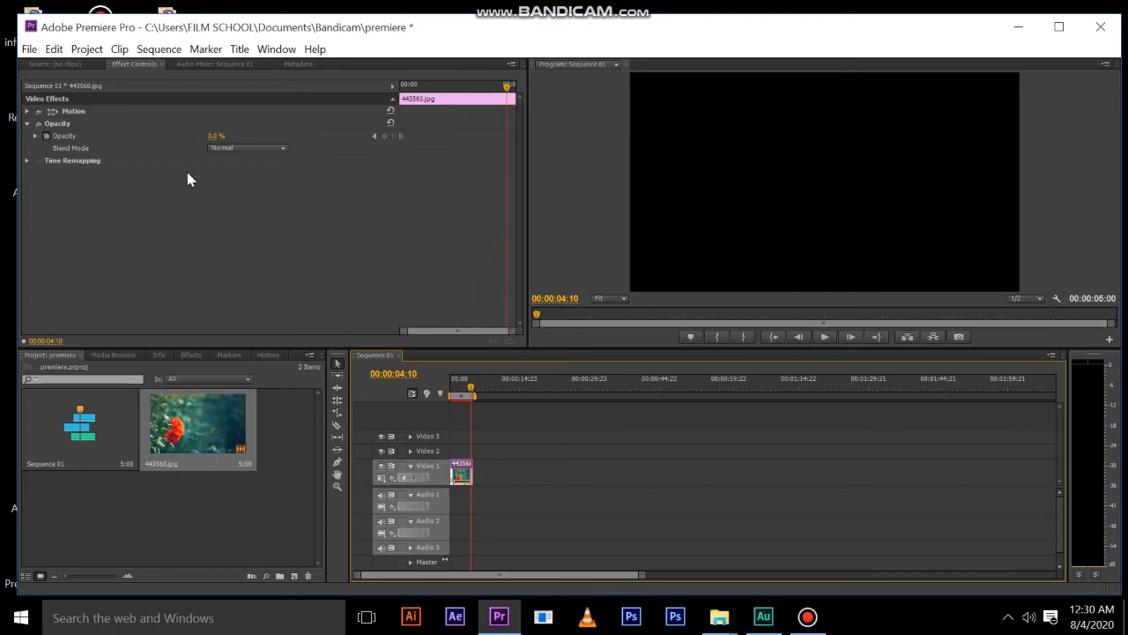
{"action": "left_click_drag", "start_coordinate": [214, 138], "coordinate": [302, 139]}
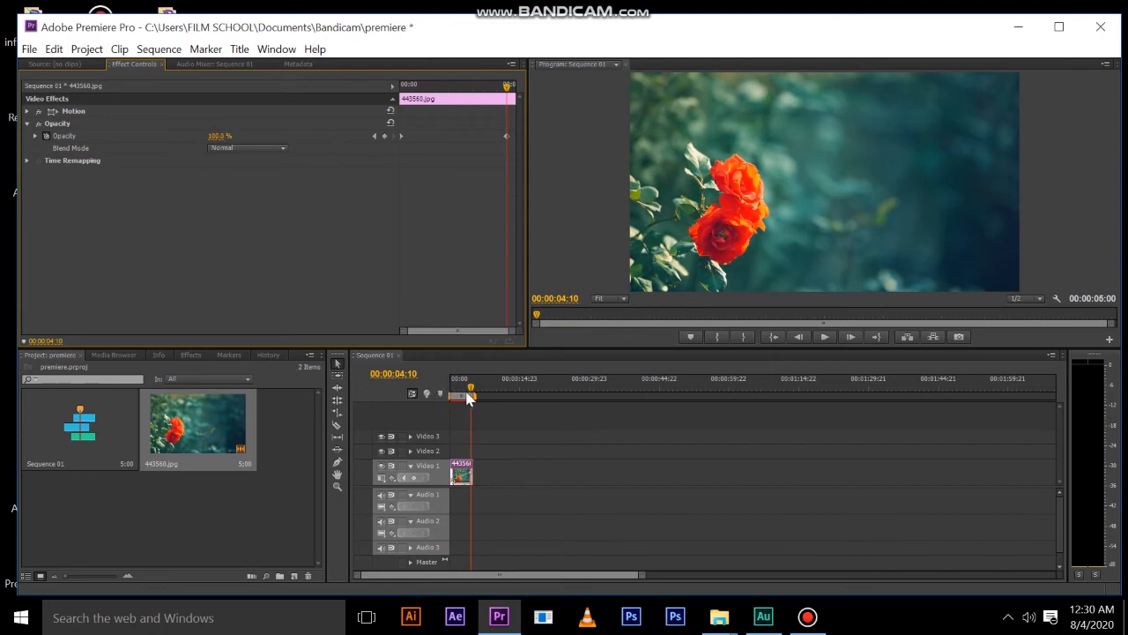
- Zoom in on the rose clip in the timeline and select its second opacity keyframe for inspection
{"action": "scroll", "coordinate": [457, 480], "scroll_direction": "up", "scroll_amount": 3}
{"action": "scroll", "coordinate": [458, 490], "scroll_direction": "up", "scroll_amount": 2}
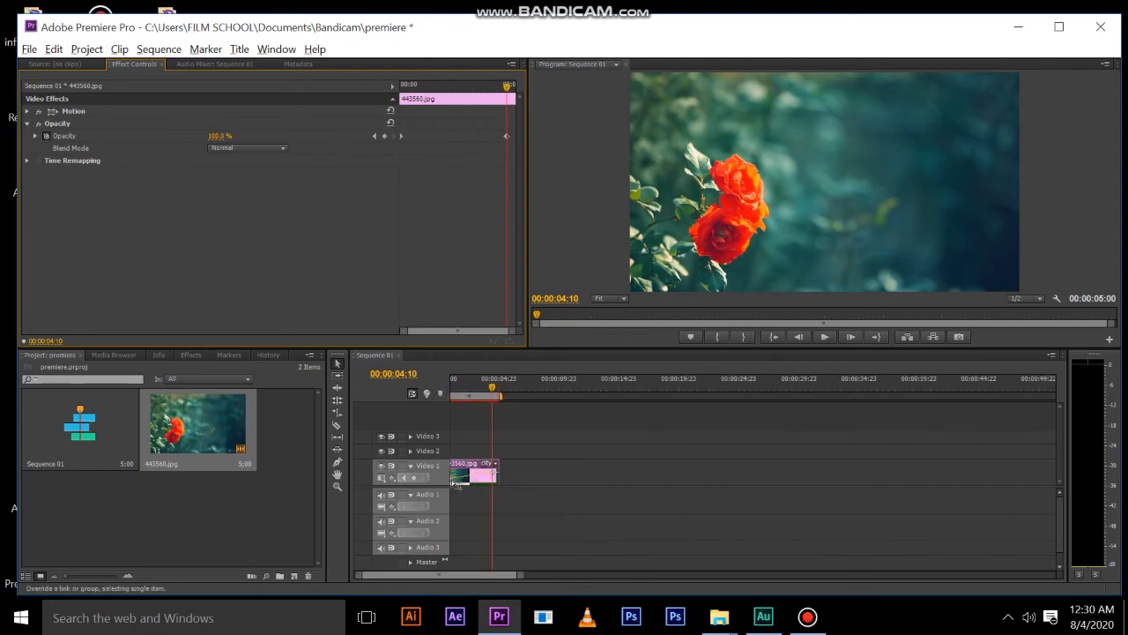
{"action": "left_click", "coordinate": [335, 487]}
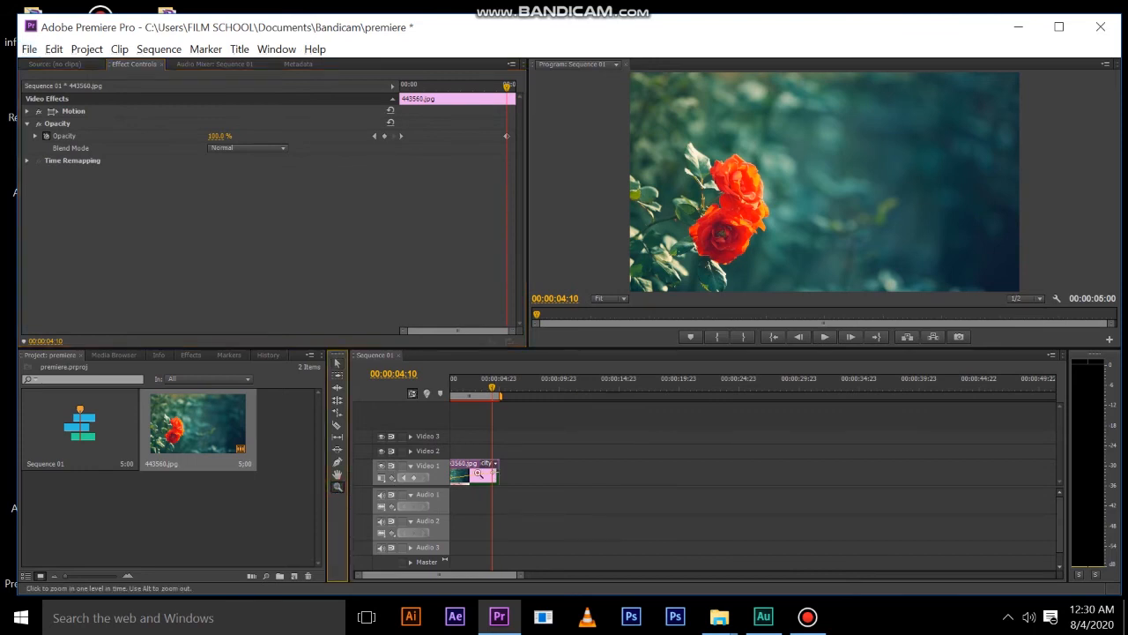
{"action": "left_click", "coordinate": [476, 472]}
{"action": "left_click", "coordinate": [477, 473]}
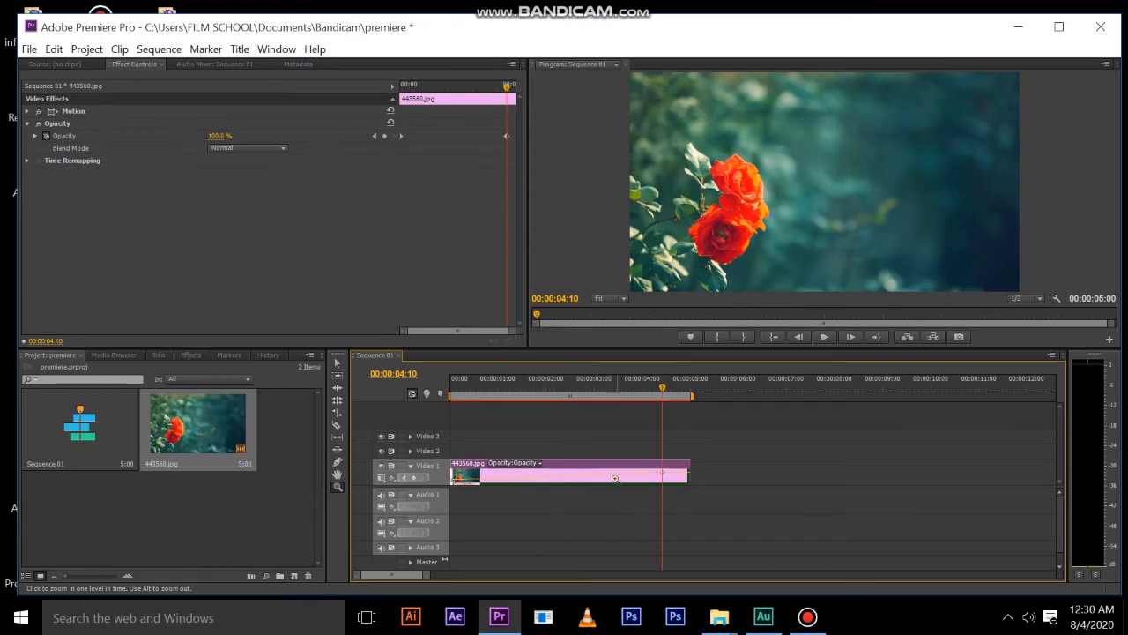
{"action": "left_click", "coordinate": [332, 486]}
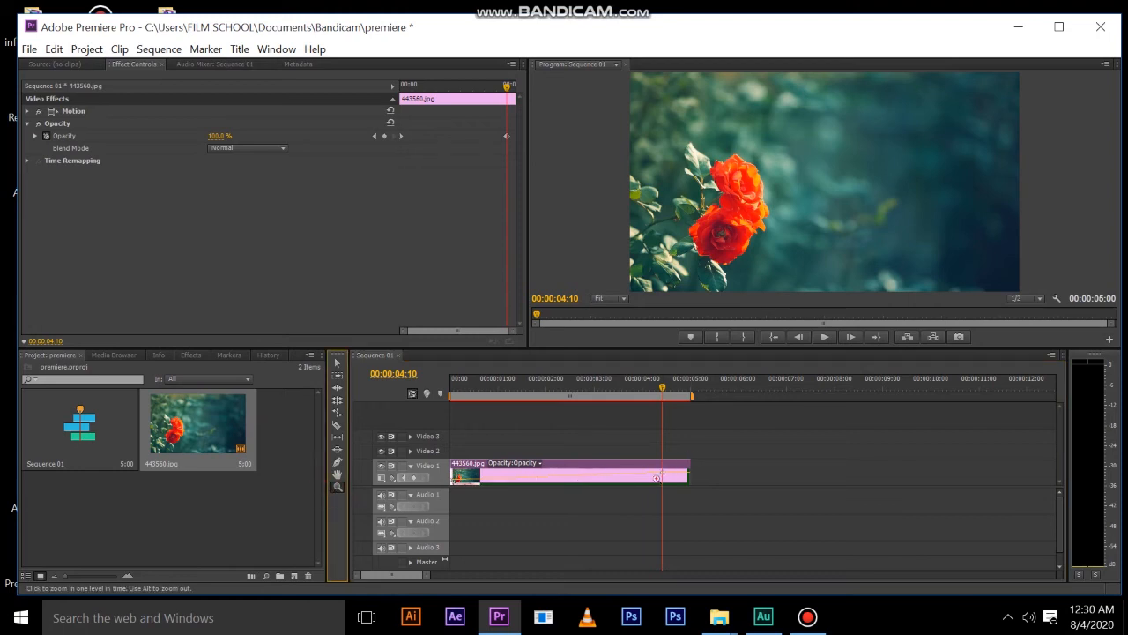
{"action": "key", "text": "v"}
{"action": "left_click", "coordinate": [662, 475], "text": "ctrl"}
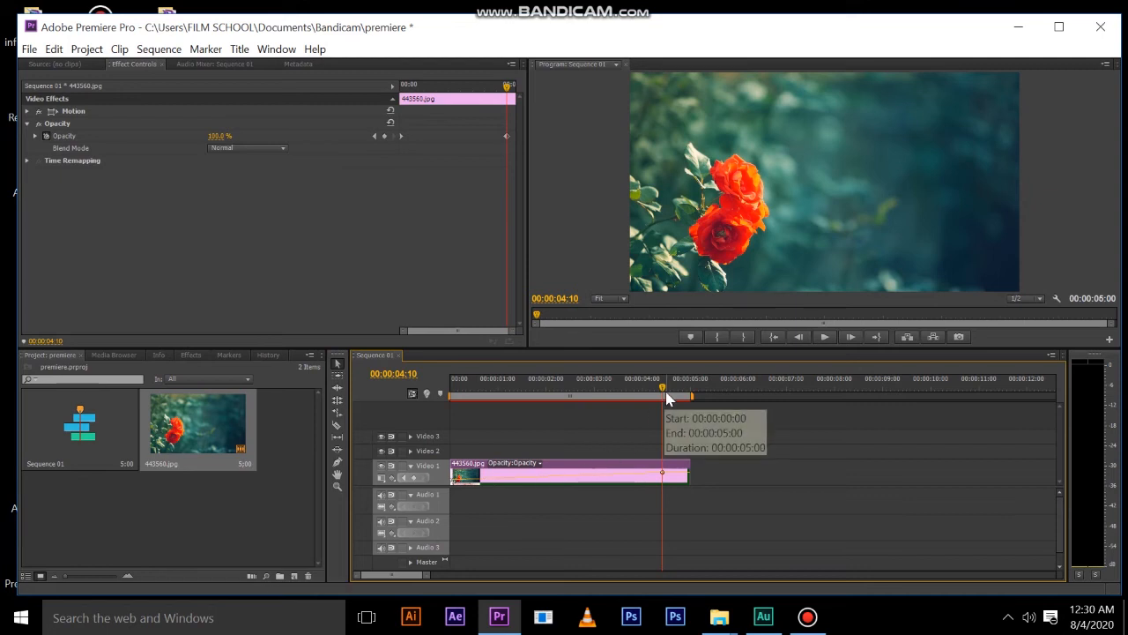
- Play the sequence from the beginning to preview the opacity fade-in
{"action": "left_click_drag", "start_coordinate": [662, 393], "coordinate": [440, 398]}
{"action": "key", "text": "space"}
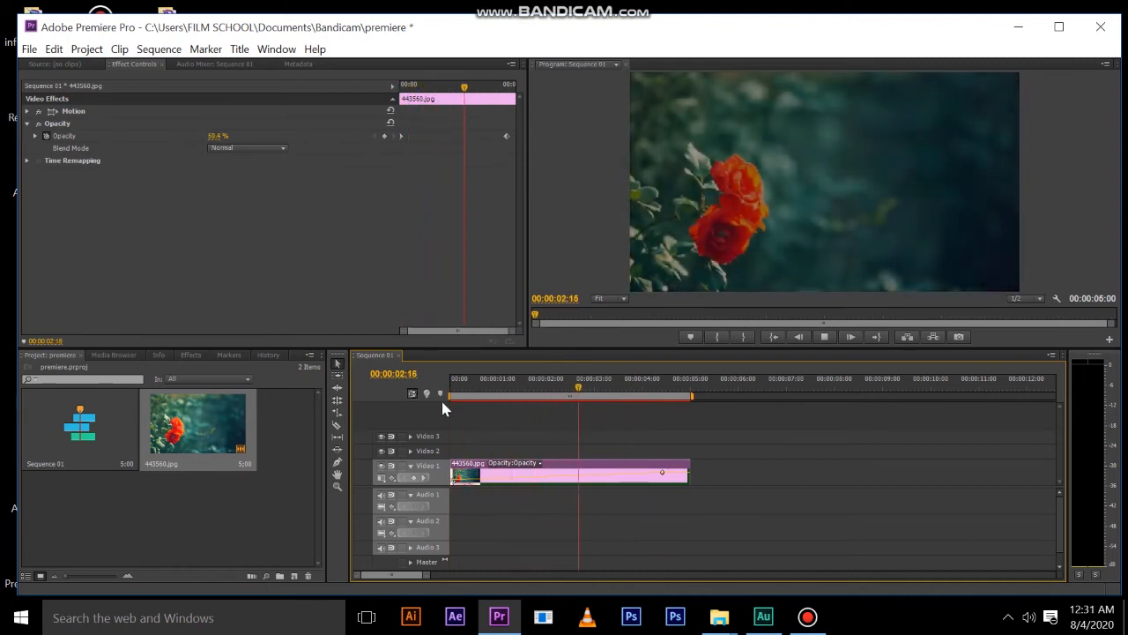
{"action": "key", "text": "space"}
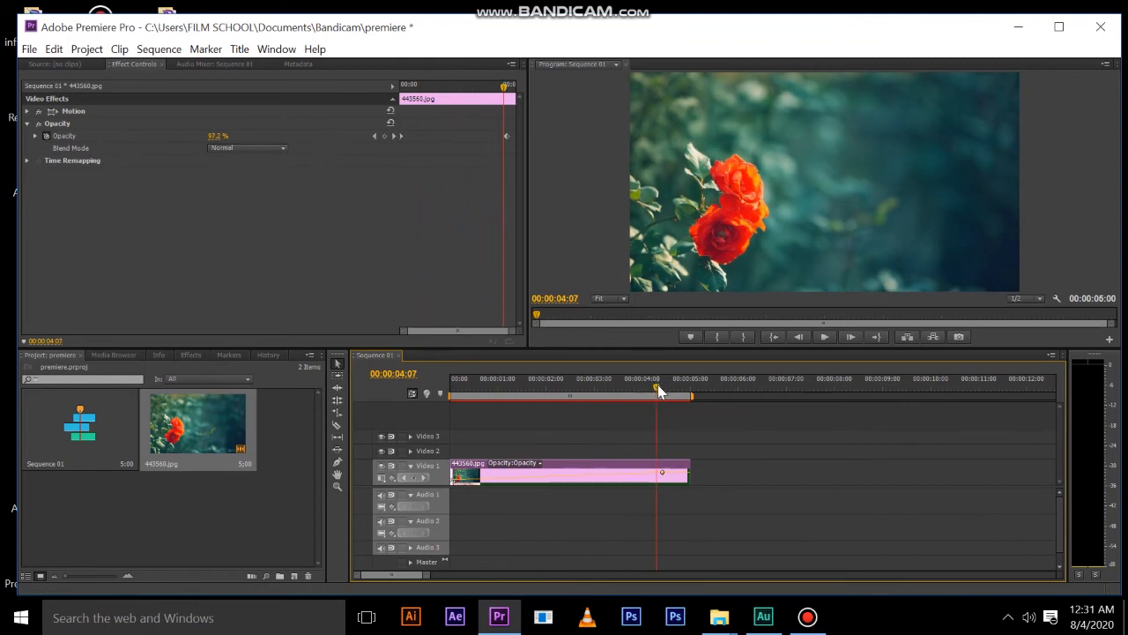
- Move the playhead to 00:00:04:10 and remove all of the rose clip's opacity keyframes
{"action": "left_click_drag", "start_coordinate": [659, 391], "coordinate": [662, 390]}
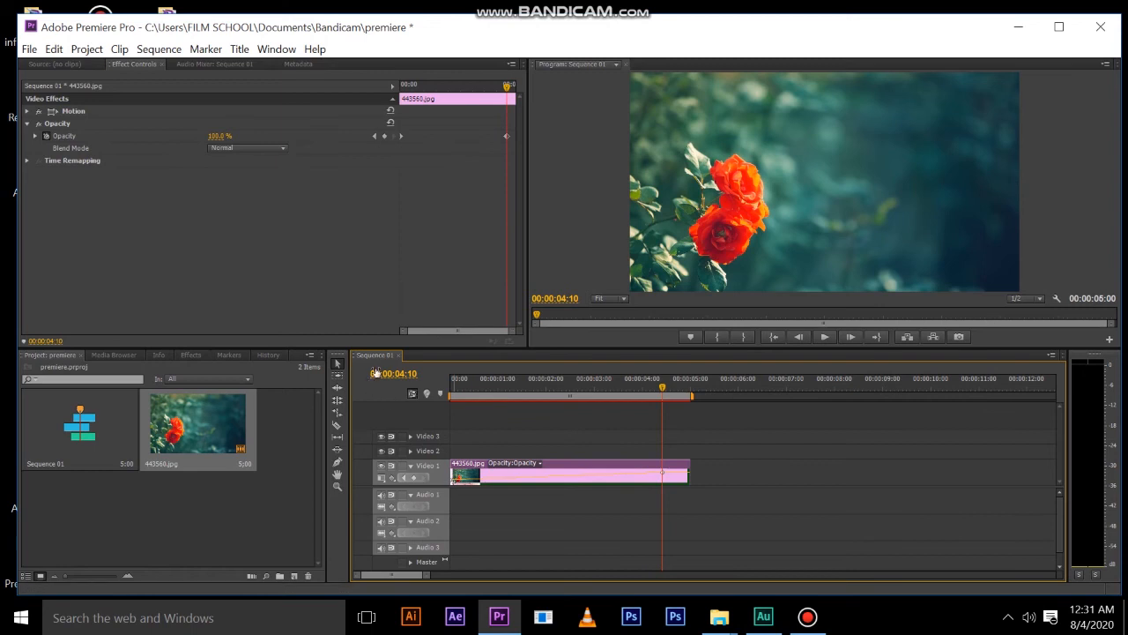
{"action": "left_click", "coordinate": [47, 137]}
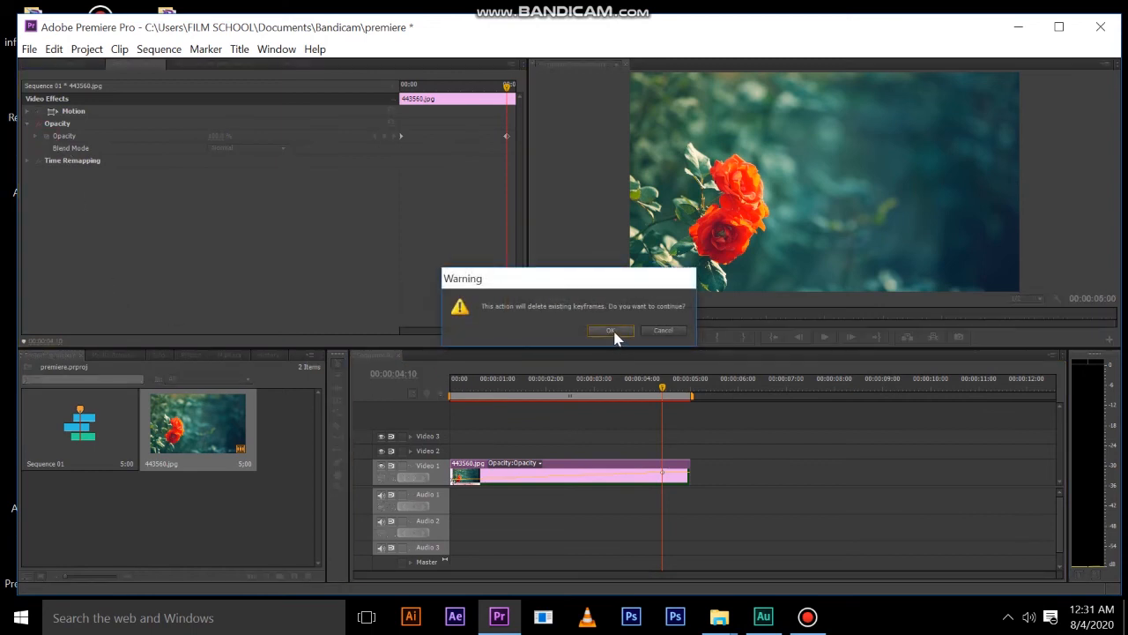
{"action": "left_click", "coordinate": [613, 331]}
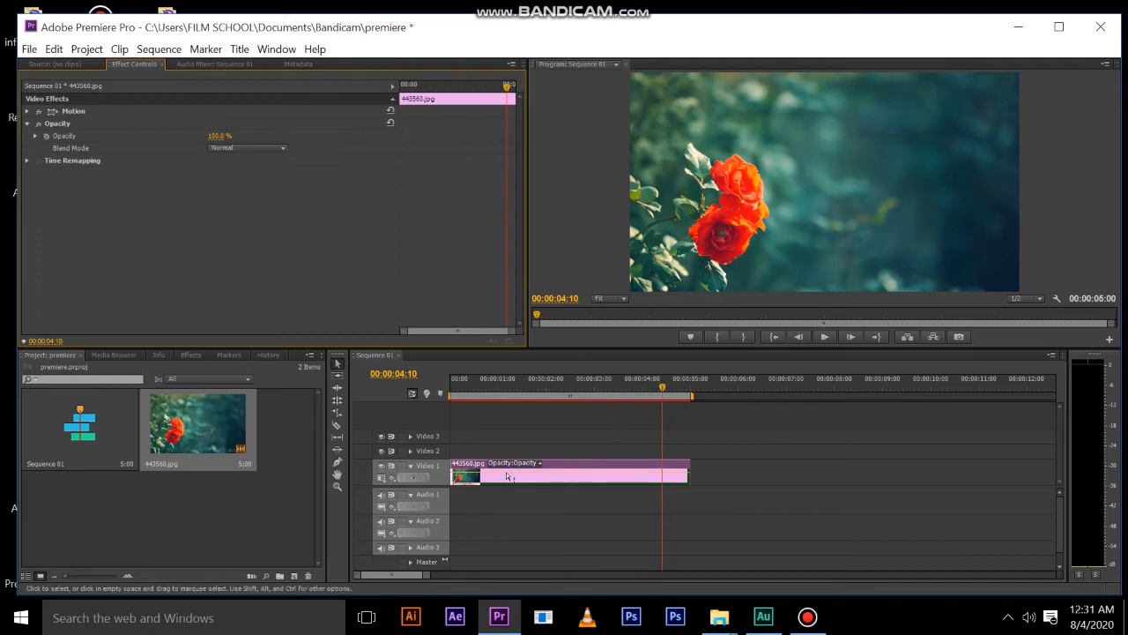
- With the Pen tool, add an opacity keyframe at 0% at the clip's start and a raised one near its end
{"action": "left_click_drag", "start_coordinate": [663, 388], "coordinate": [432, 392]}
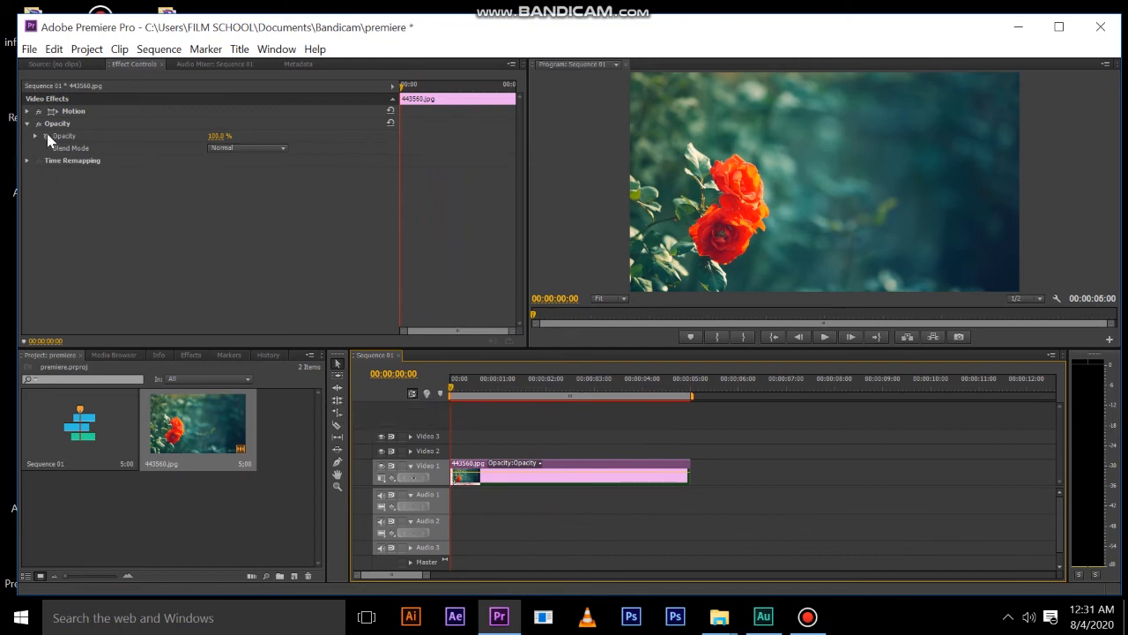
{"action": "left_click", "coordinate": [336, 464]}
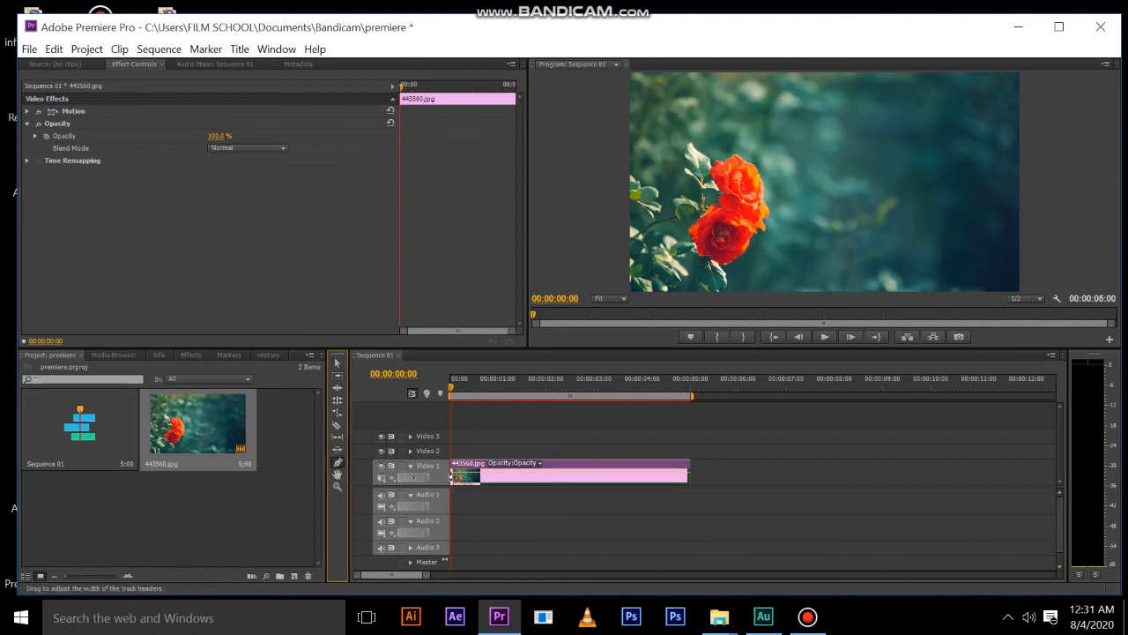
{"action": "left_click_drag", "start_coordinate": [452, 472], "coordinate": [452, 488]}
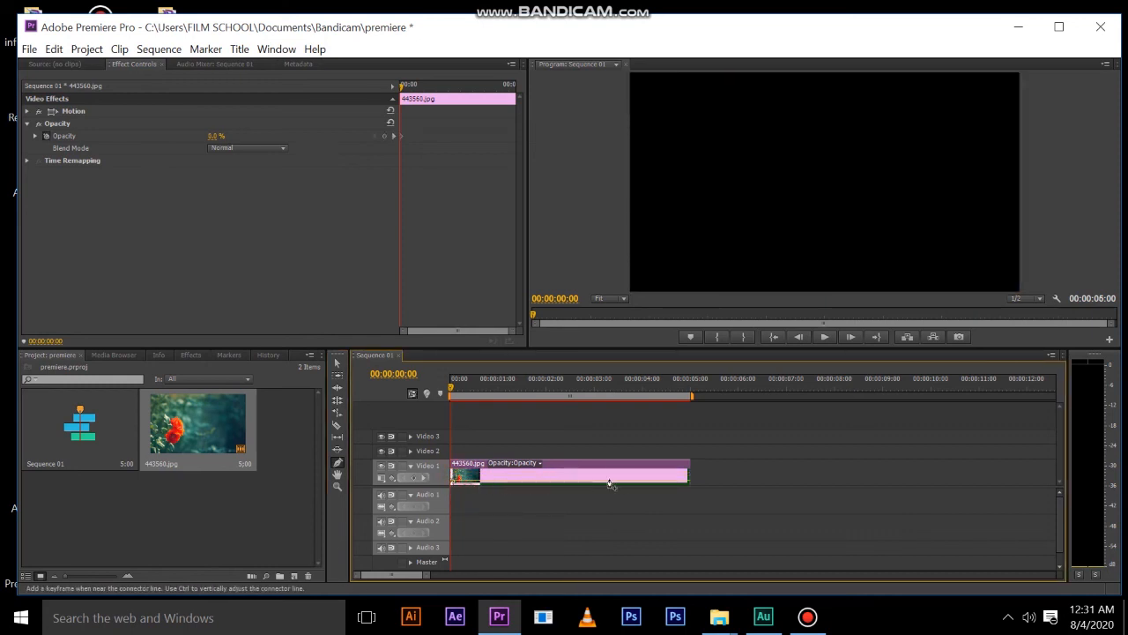
{"action": "left_click_drag", "start_coordinate": [681, 484], "coordinate": [679, 458]}
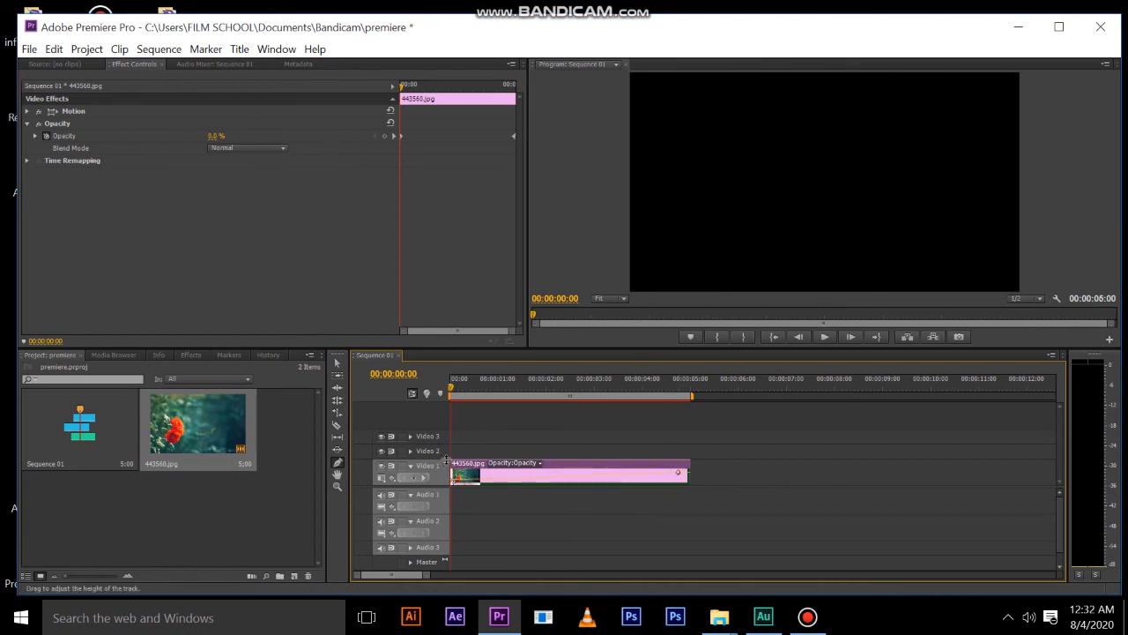
- Play back the pen-drawn opacity fade from the start and stop it partway through the clip
{"action": "left_click", "coordinate": [820, 336]}
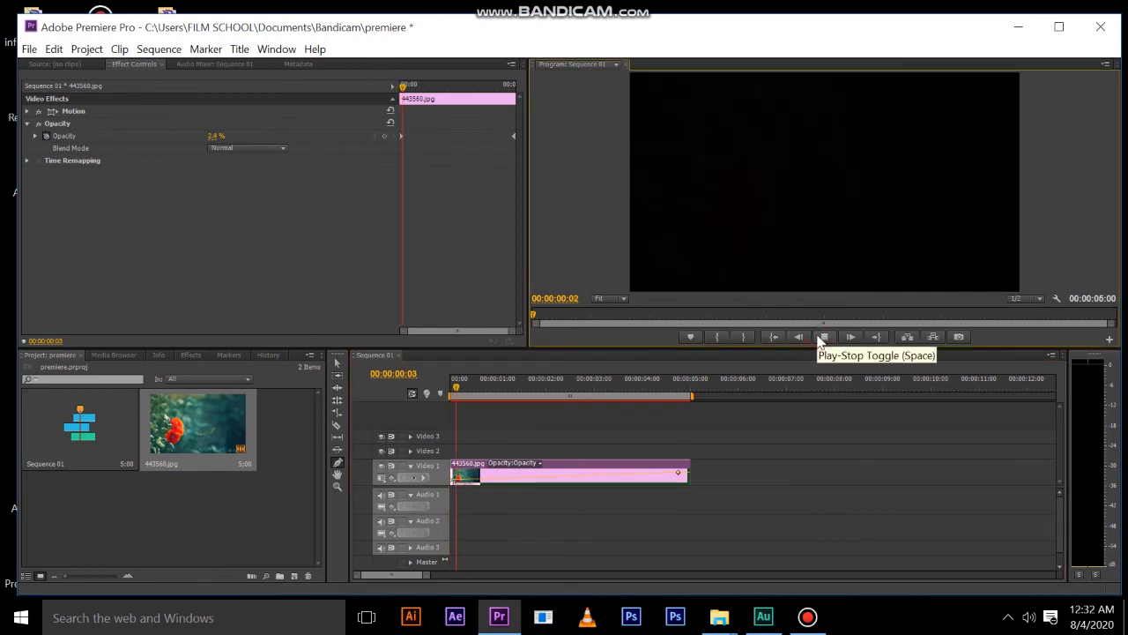
{"action": "left_click", "coordinate": [337, 462]}
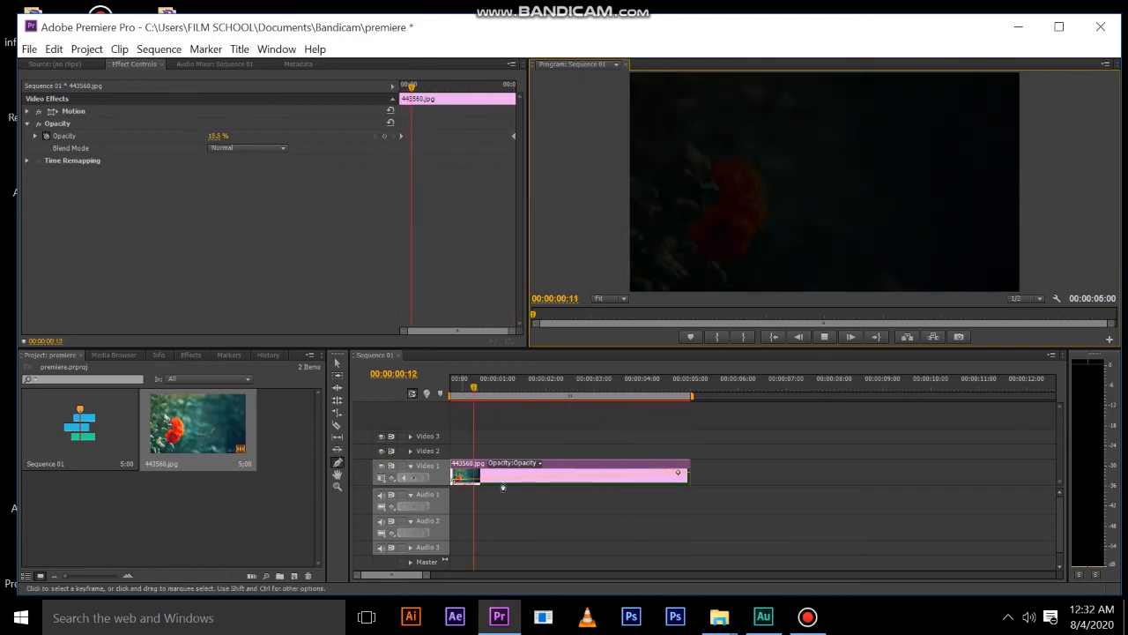
{"action": "left_click", "coordinate": [826, 339]}
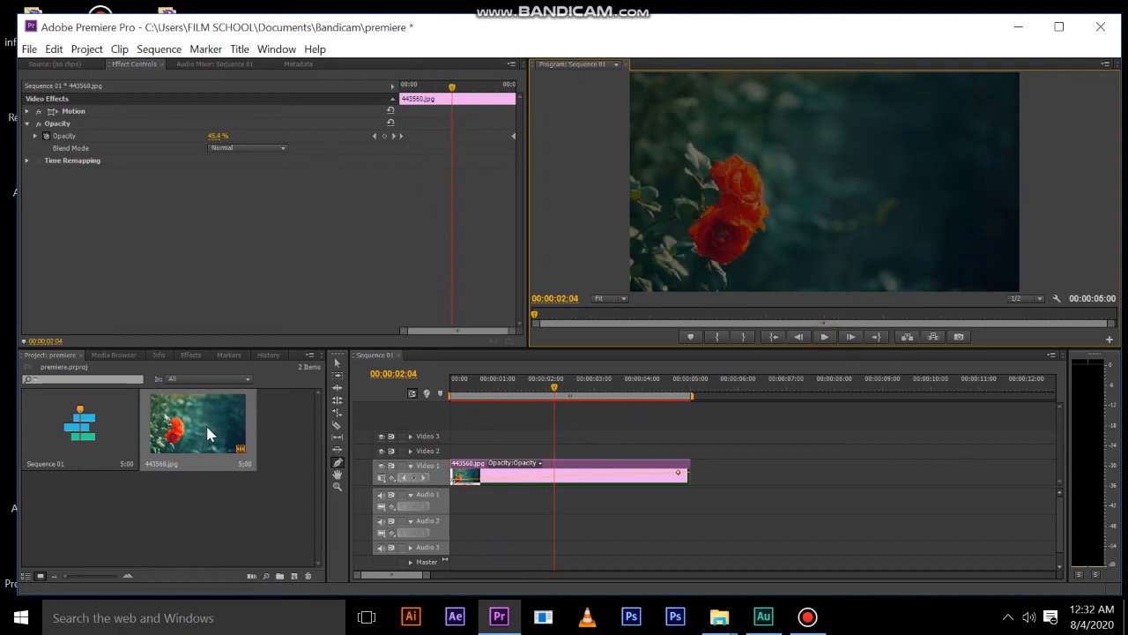